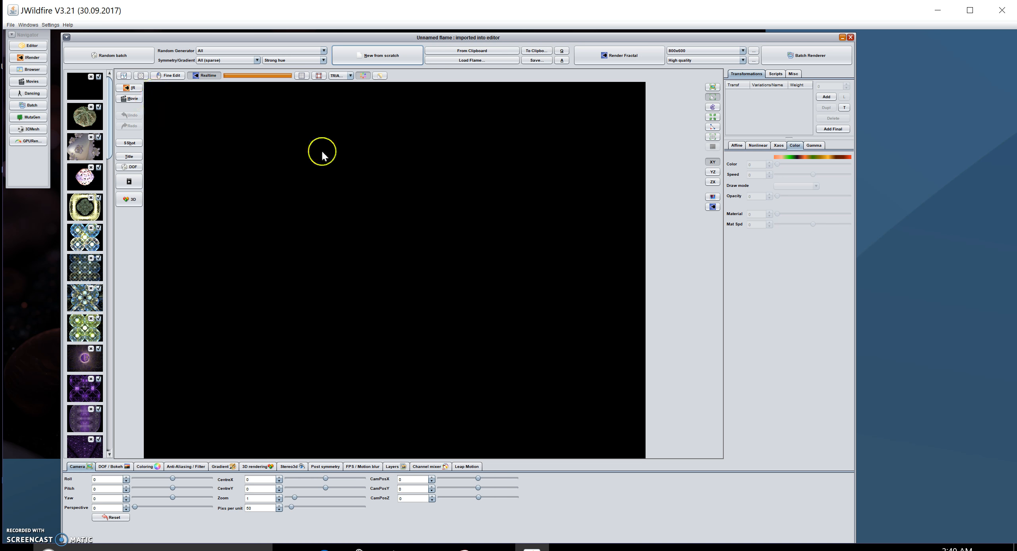
- Add a transform to the empty flame, set its first variation to parplot2d_wf and enter a different preset_id
left_click(827, 97)
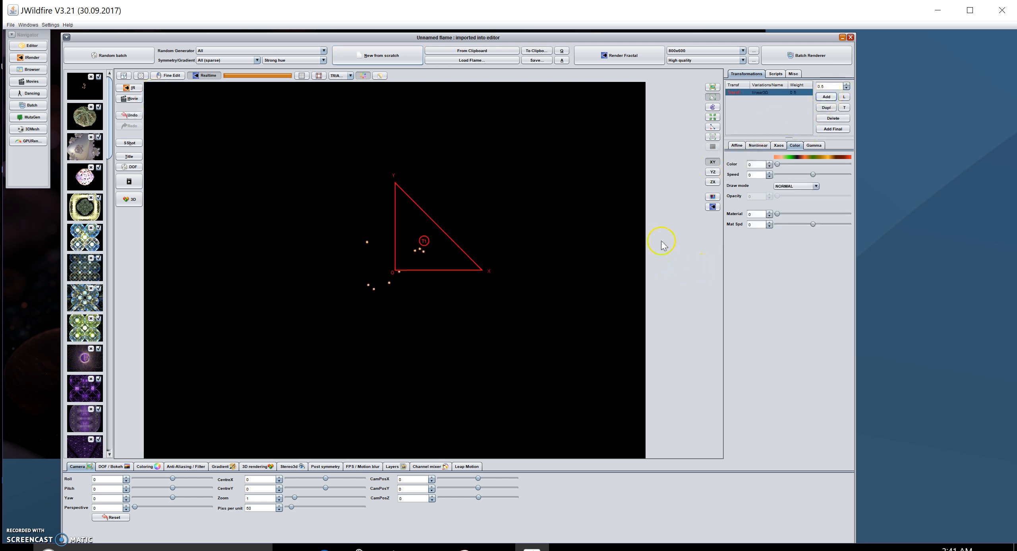
left_click(760, 147)
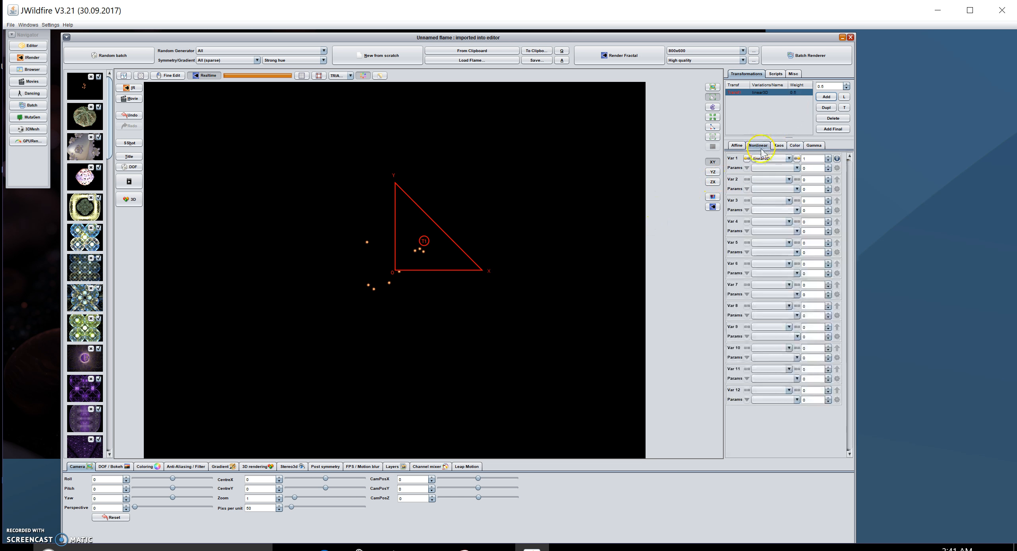
left_click(788, 158)
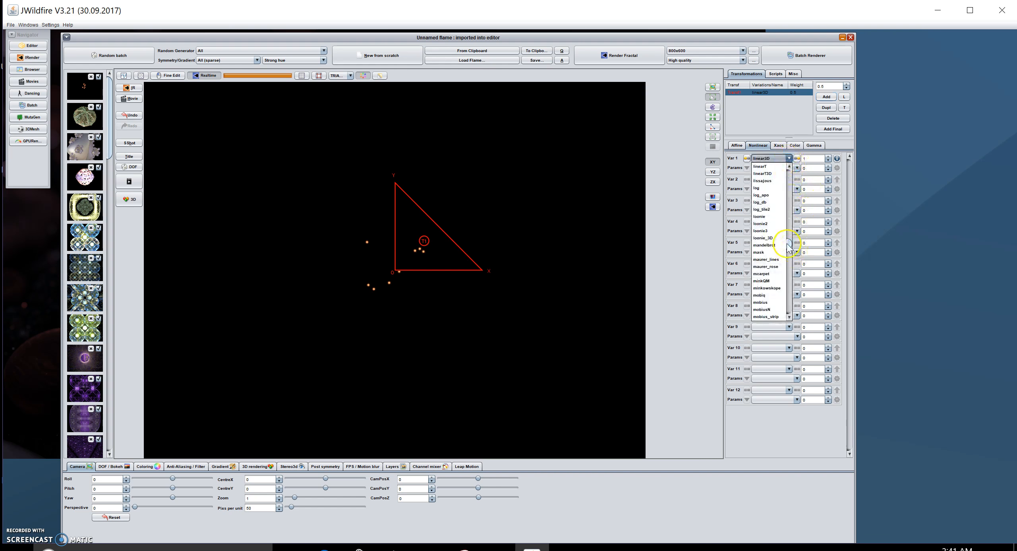
left_click_drag(789, 246, 790, 256)
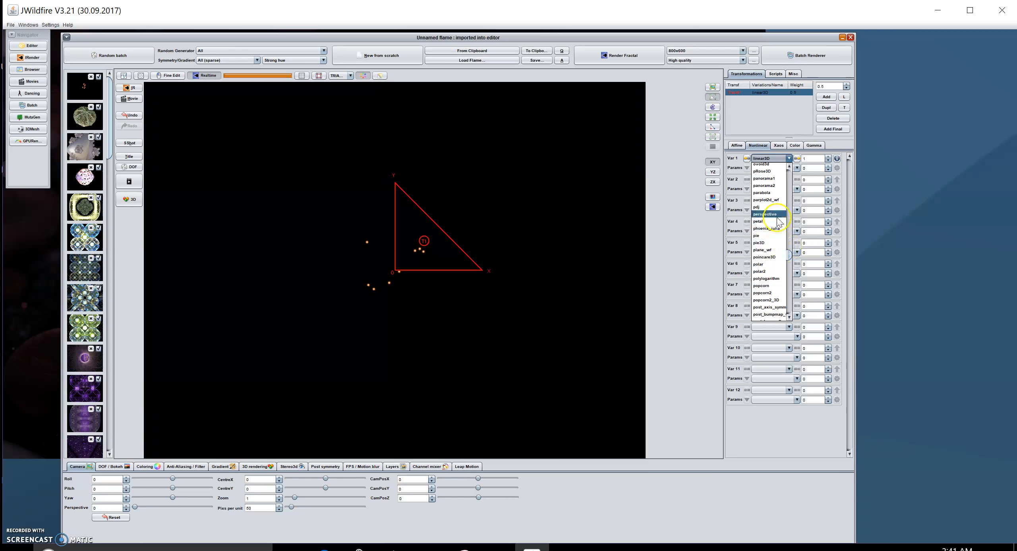
left_click(773, 200)
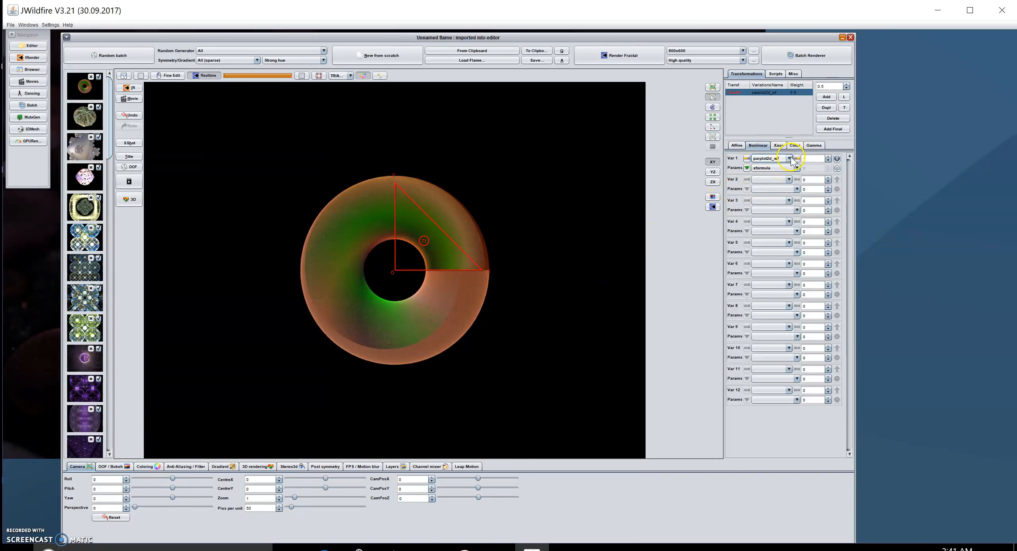
left_click(747, 168)
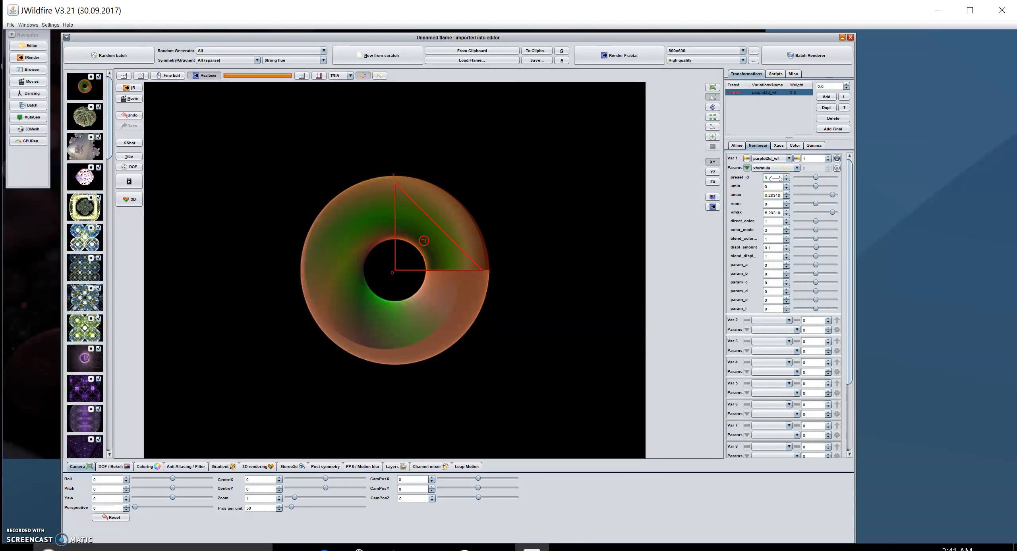
key("Return")
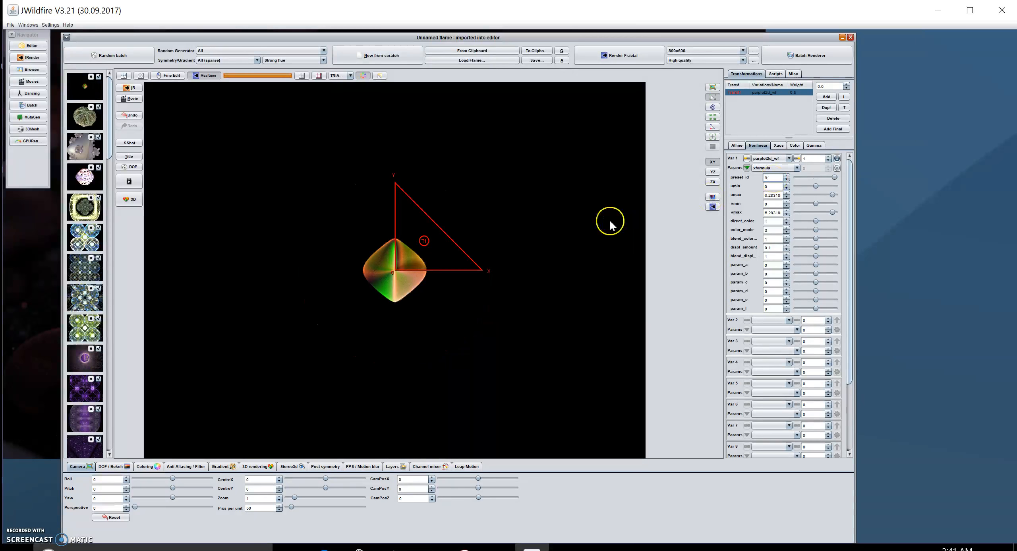
- Load the stored flame showing a single curved, cone-like surface from the thumbnails and render it in the editor
scroll(82, 358, "down", 10)
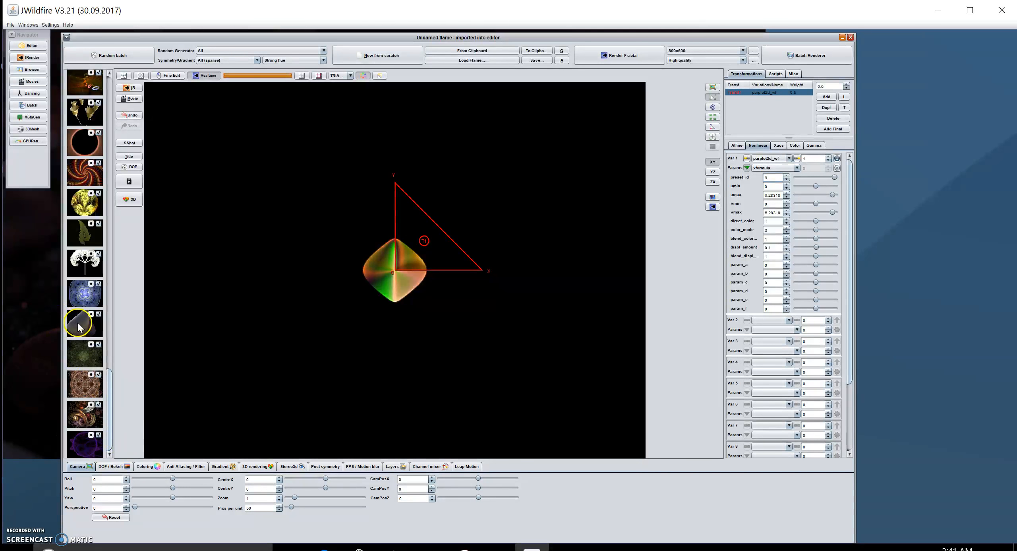
left_click(81, 322)
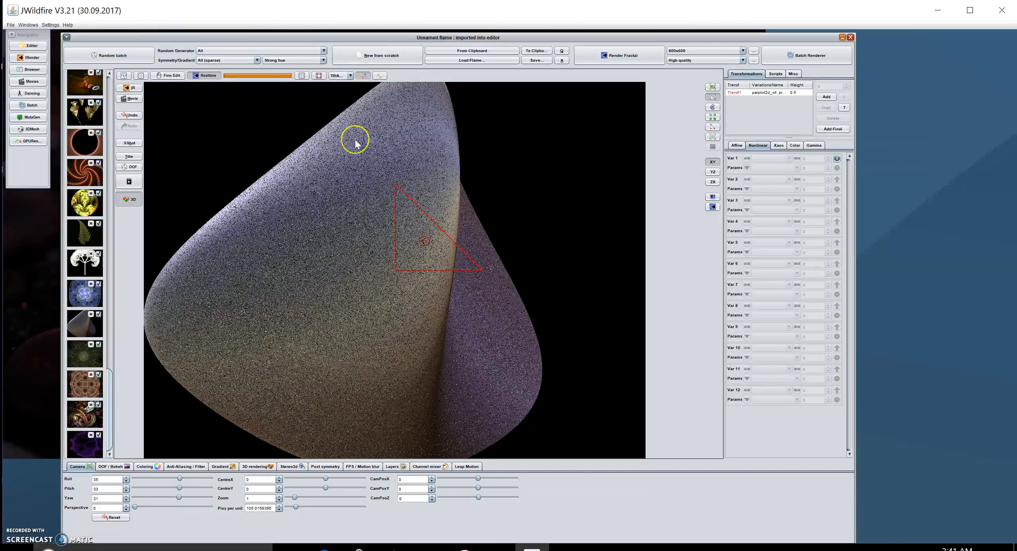
left_click(711, 210)
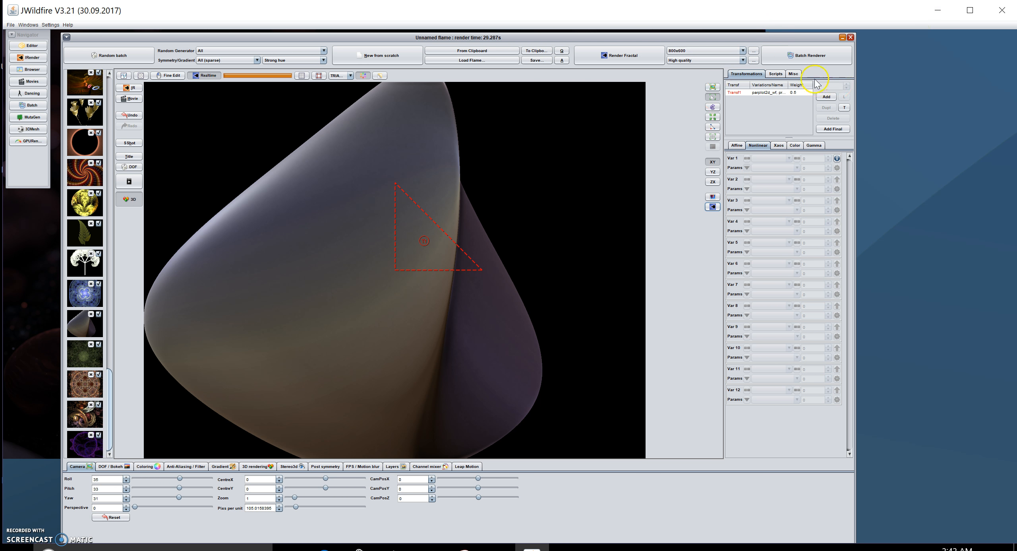
- Examine the xformula of the loaded flame's parplot2d_wf transform in the formula editor, leaving it unedited
left_click(771, 92)
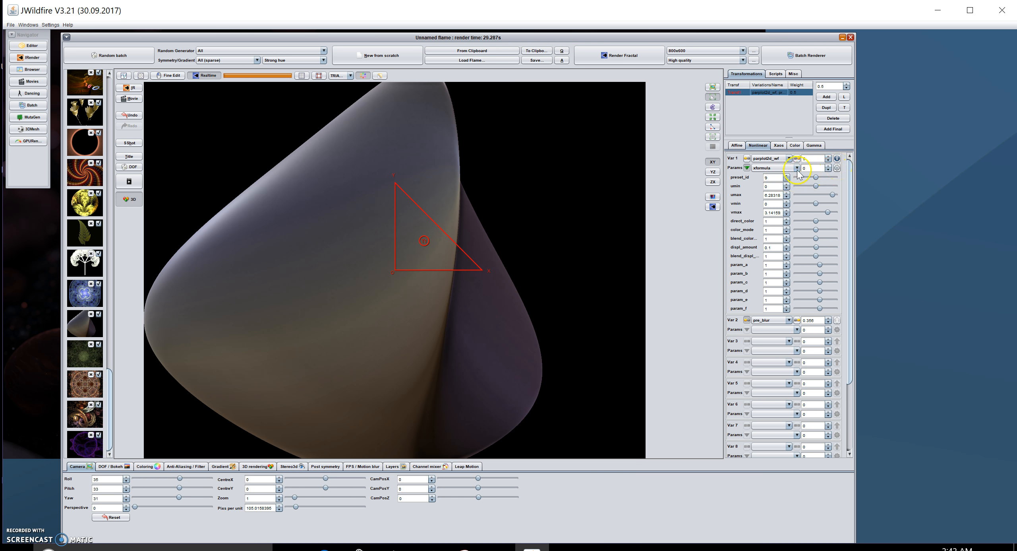
left_click(838, 167)
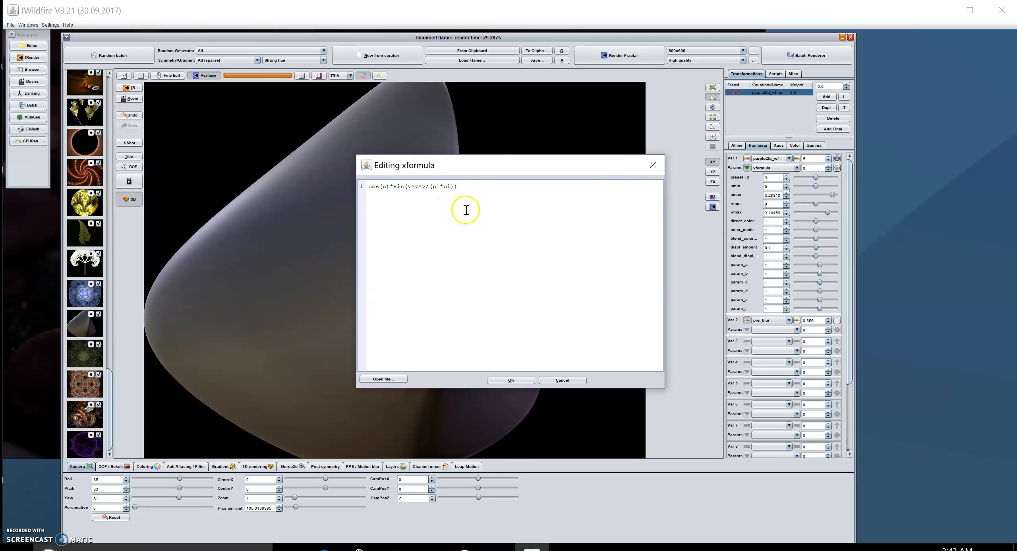
left_click(653, 165)
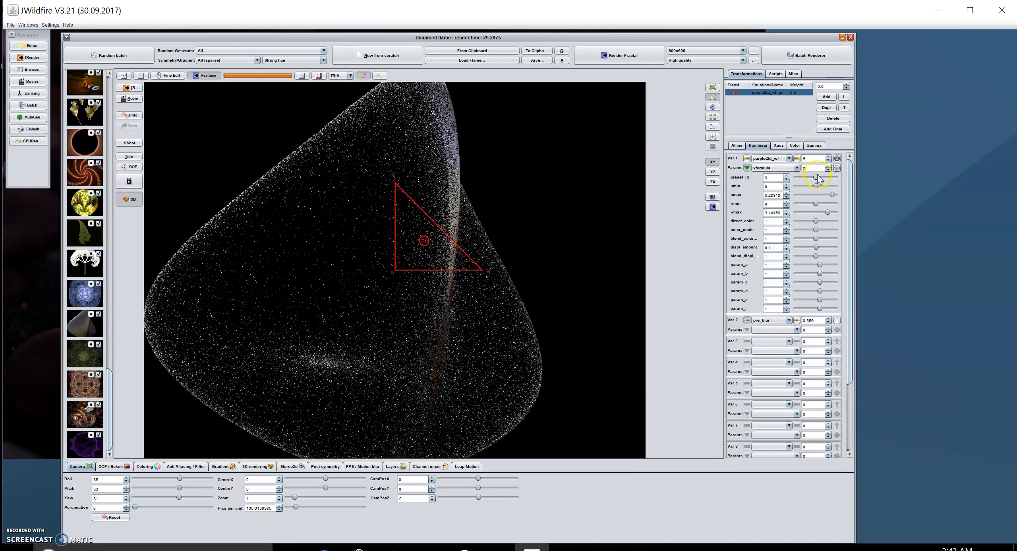
- Look through the yformula and zformula parameters of the parplot2d_wf variation and return to xformula
left_click(747, 167)
left_click(746, 168)
left_click(797, 169)
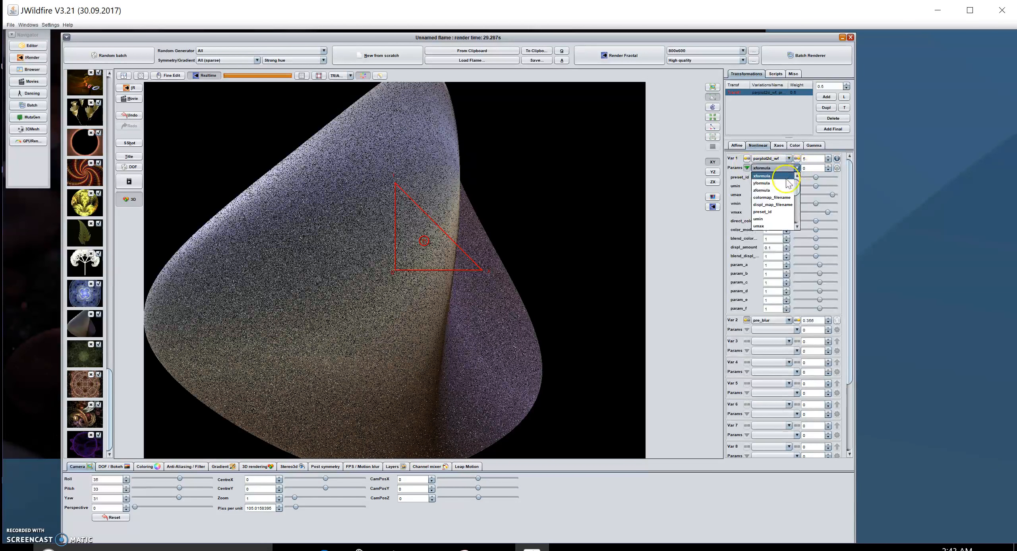
left_click(783, 183)
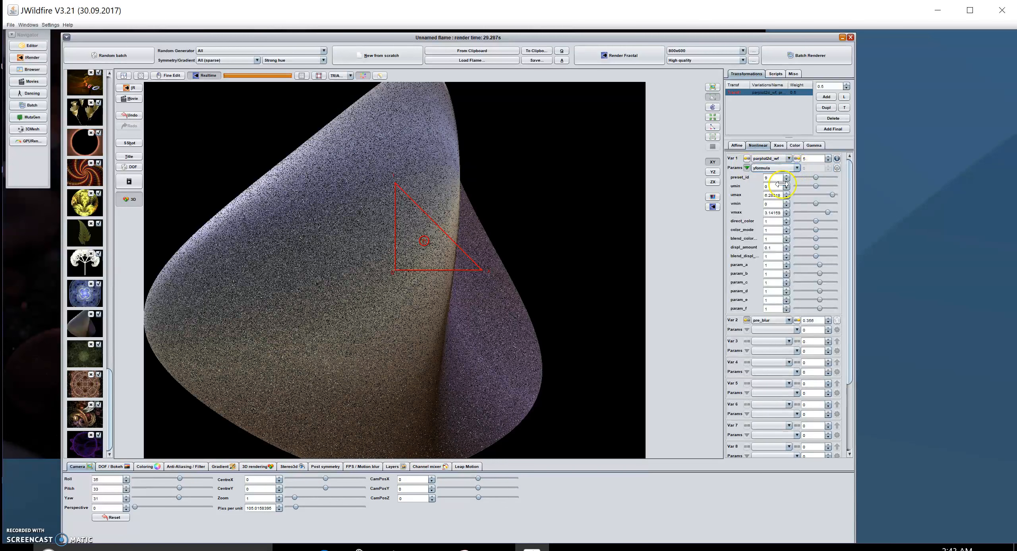
left_click(796, 168)
left_click(787, 193)
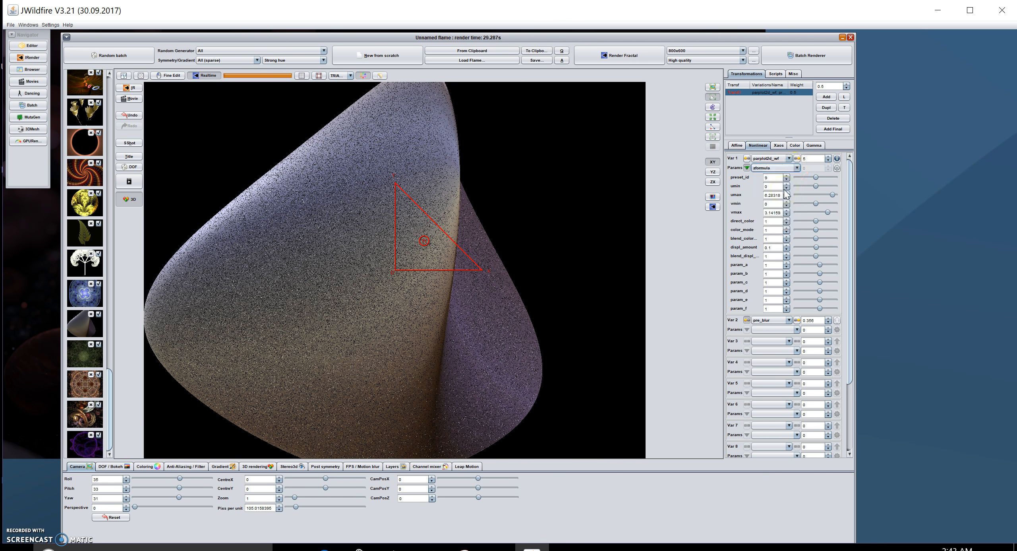
left_click(797, 168)
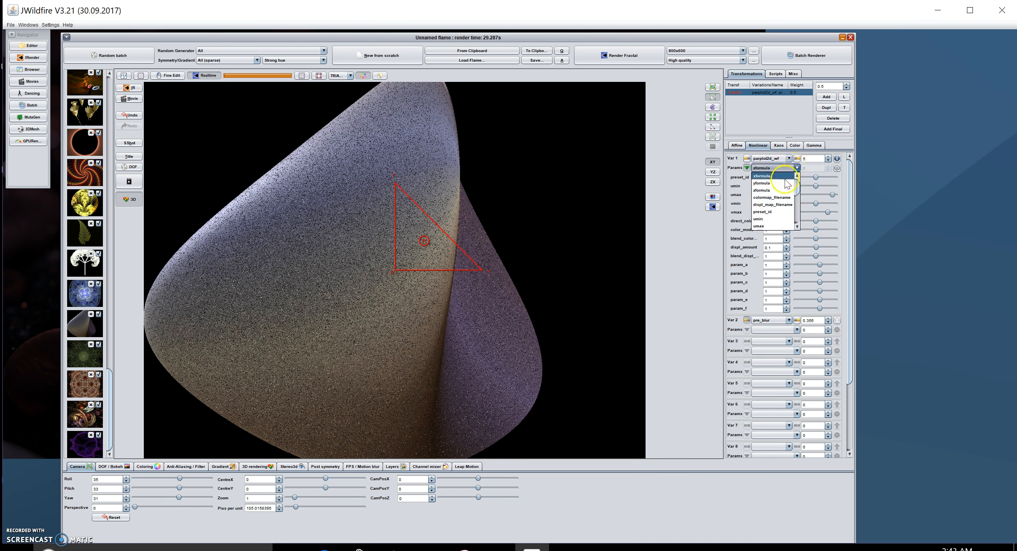
left_click(770, 175)
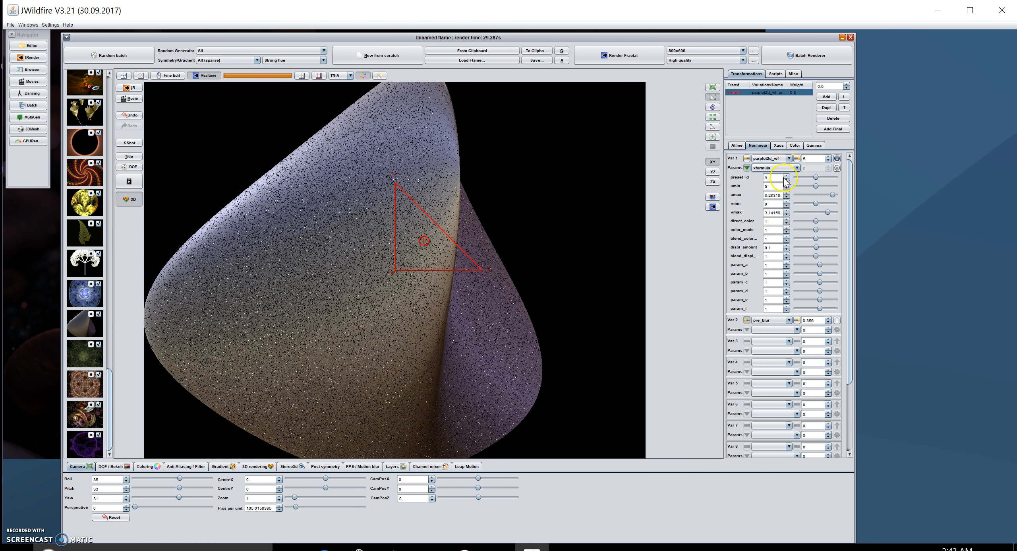
left_click(746, 167)
left_click(747, 168)
- Load the stored flame near the start of the thumbnails that combines the large curved surface with smaller copies
left_click_drag(106, 377, 112, 95)
left_click(84, 153)
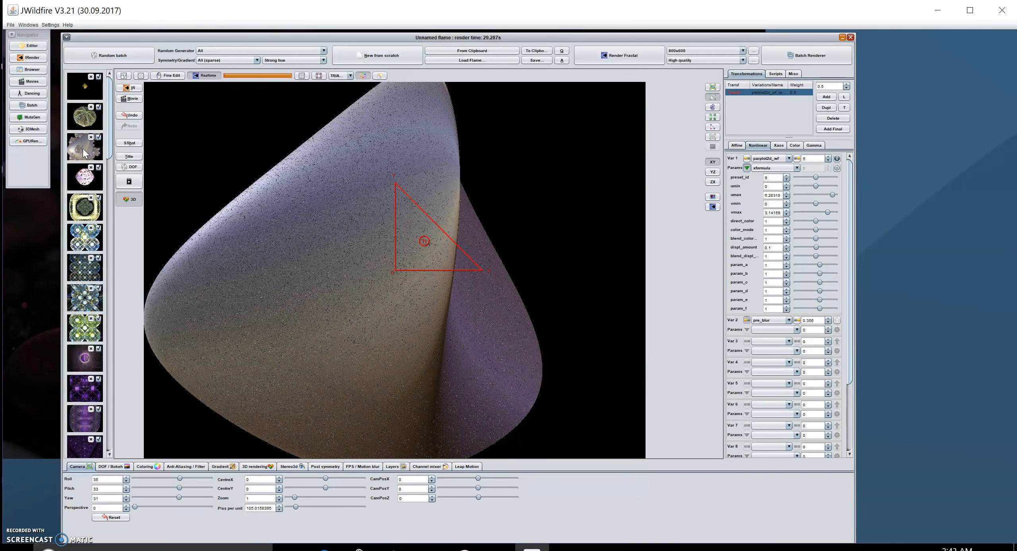
double_click(83, 147)
left_click(591, 179)
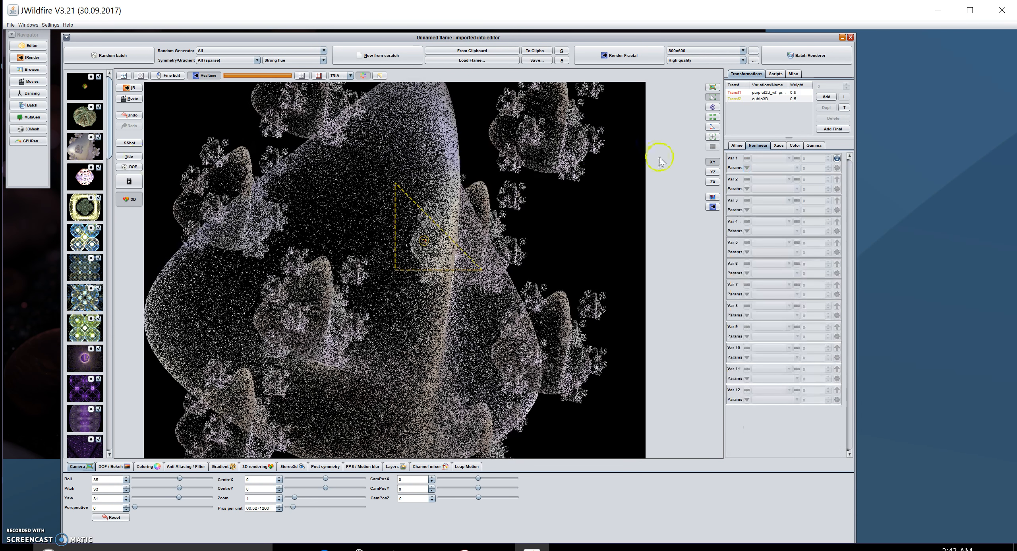
- Select the cubic3D transform, check its nonlinear variation settings and render the flame in the editor
left_click(780, 103)
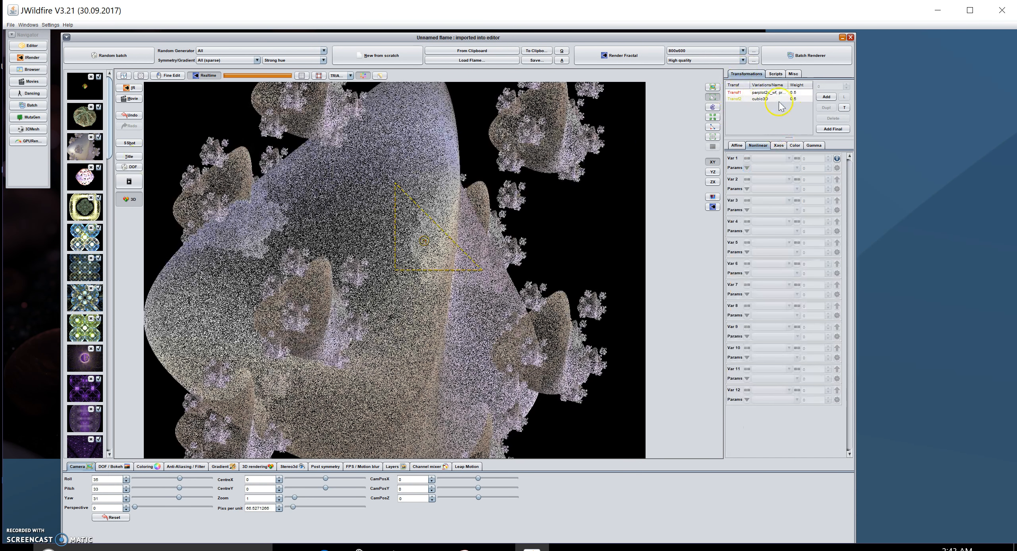
left_click(781, 100)
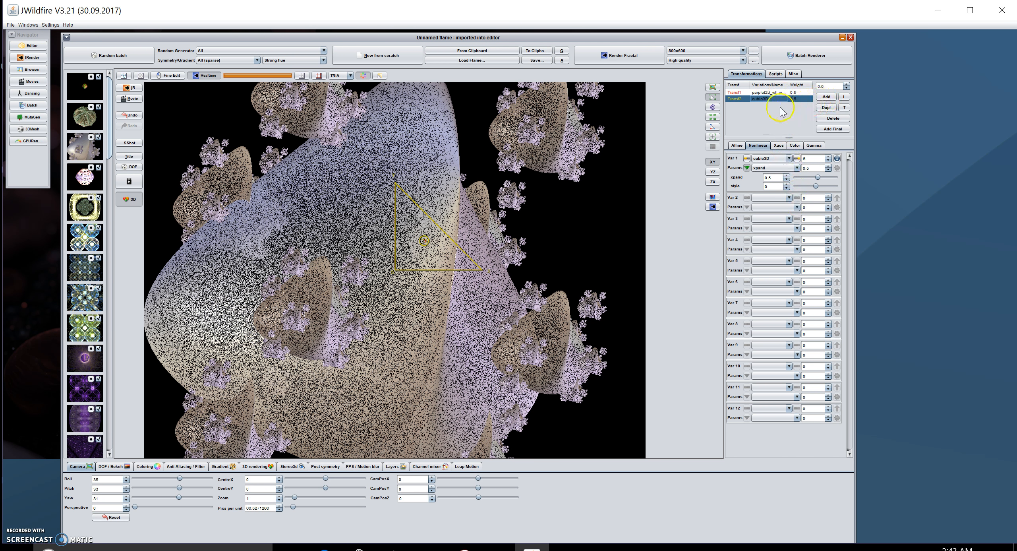
left_click(788, 158)
left_click(788, 158)
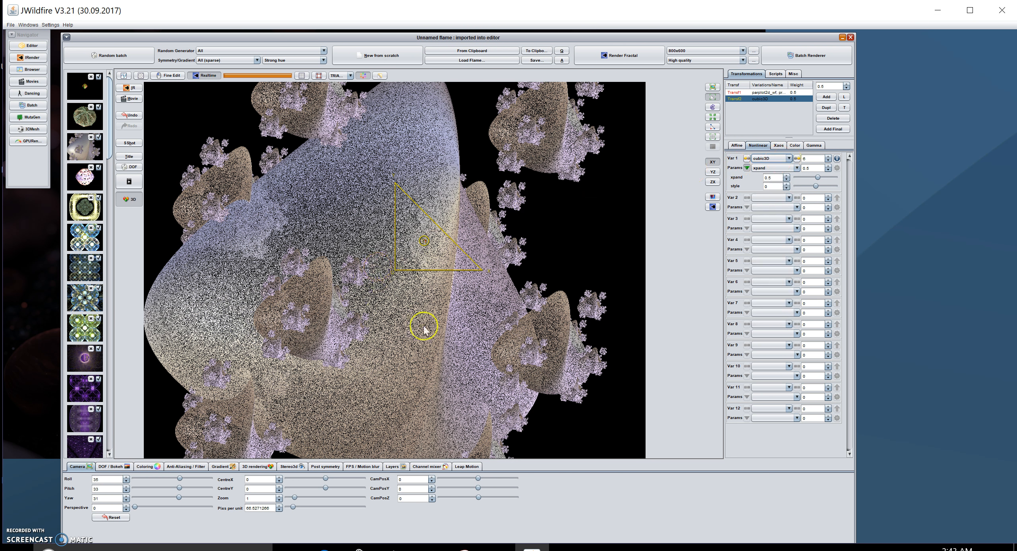
left_click(714, 208)
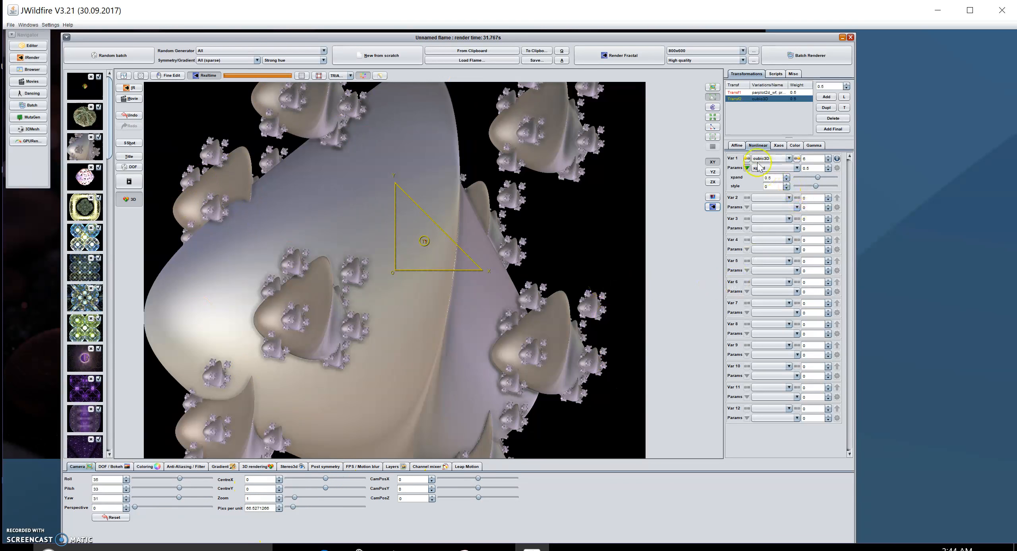
- Examine the cubic3D transform's affine settings and the flame's 3D rendering options, including ambient shadows and lights
left_click(737, 145)
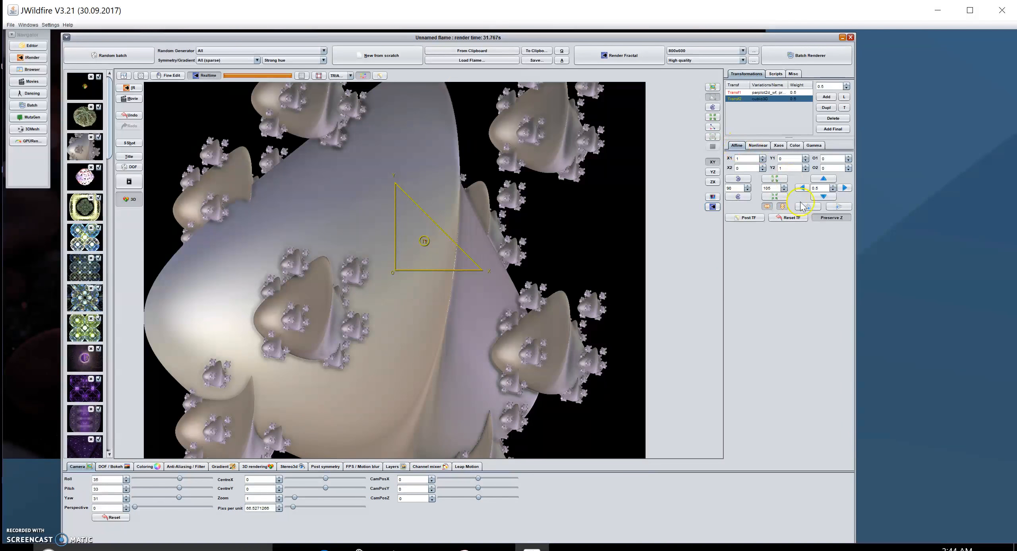
left_click(836, 235)
left_click(253, 466)
left_click(262, 469)
left_click(255, 468)
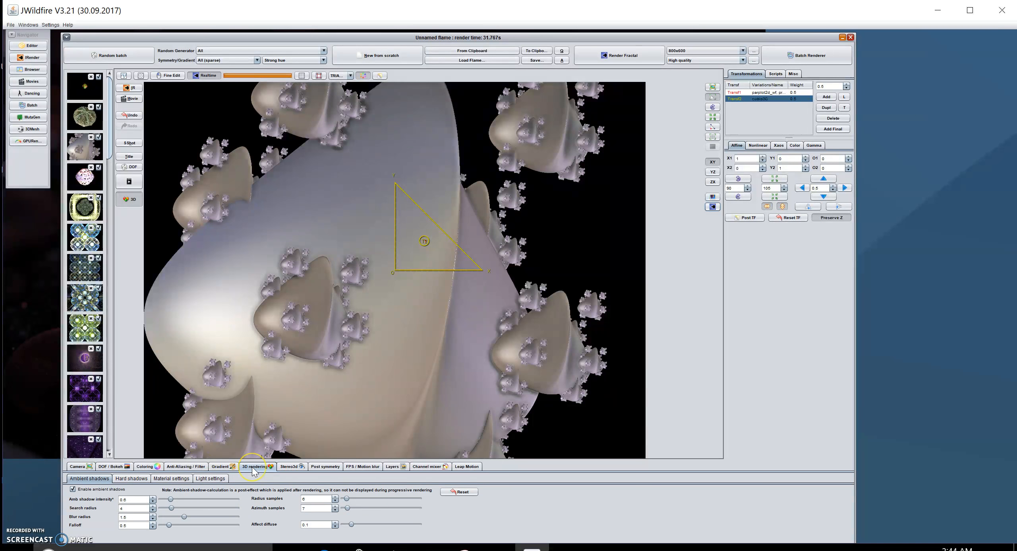
left_click(209, 478)
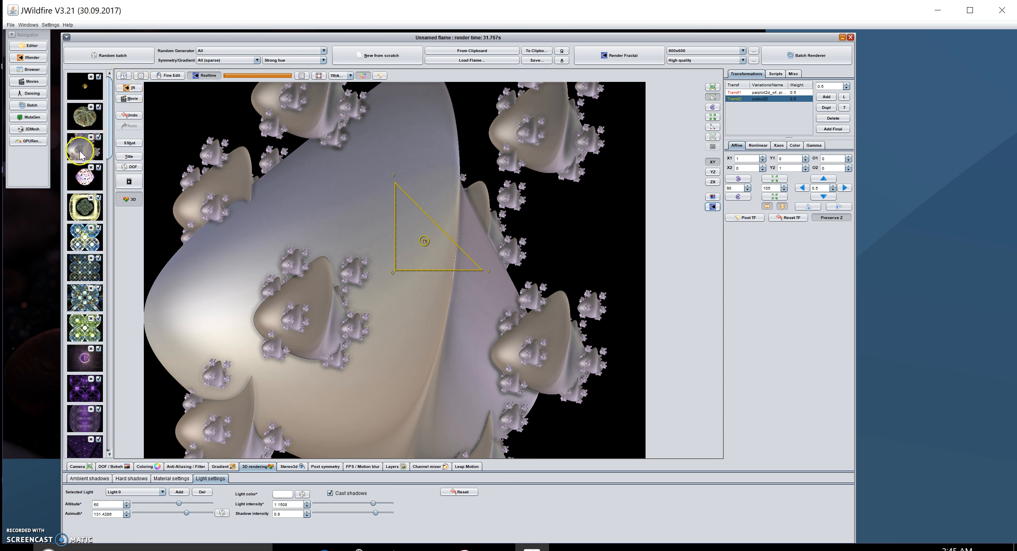
- Load the stored flame showing only the small repeated shapes on black from further down the thumbnails
scroll(111, 153, "down", 1)
left_click_drag(111, 152, 111, 216)
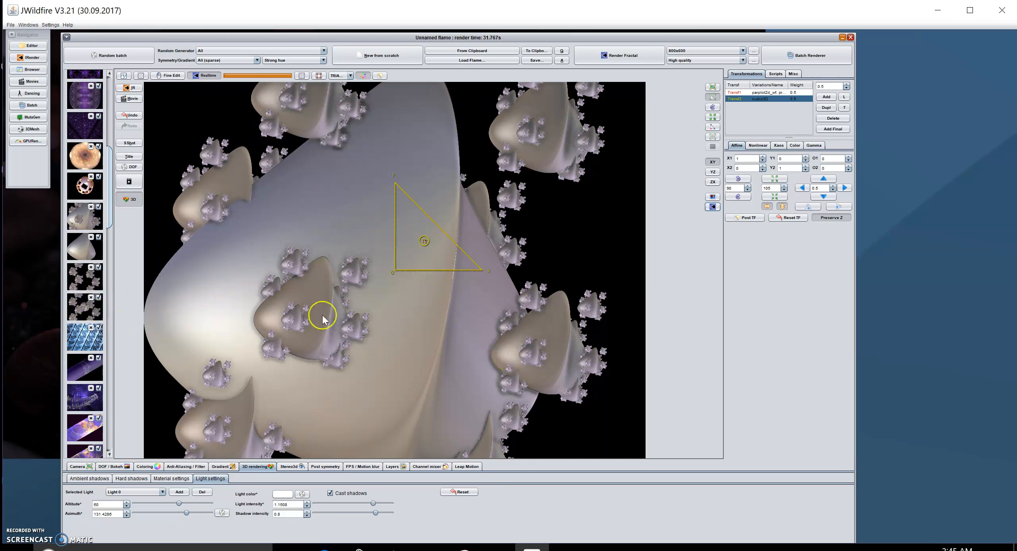
left_click(83, 278)
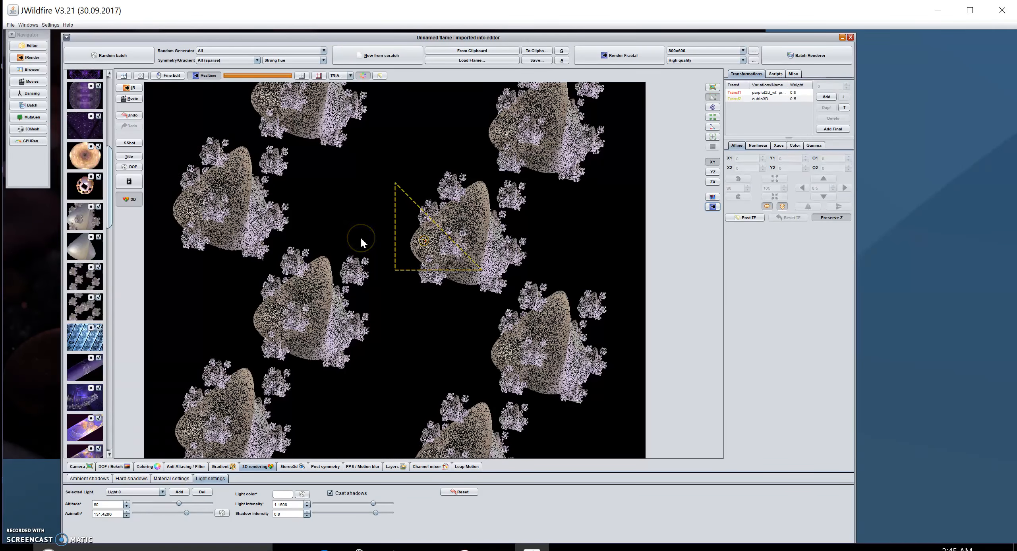
- Switch the parplot2d_wf transform's draw mode to NORMAL for comparison and set it back to HIDDEN
left_click(795, 146)
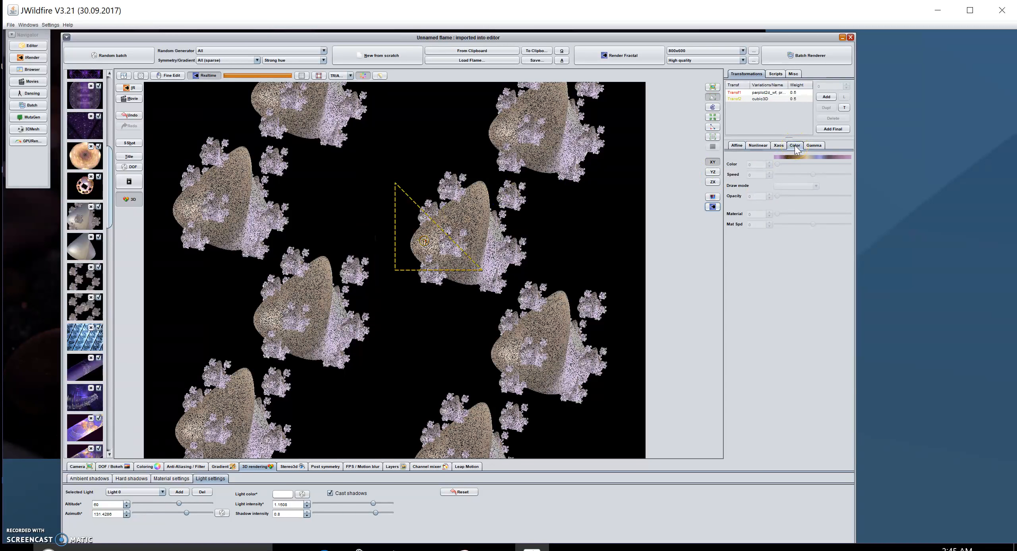
left_click(769, 92)
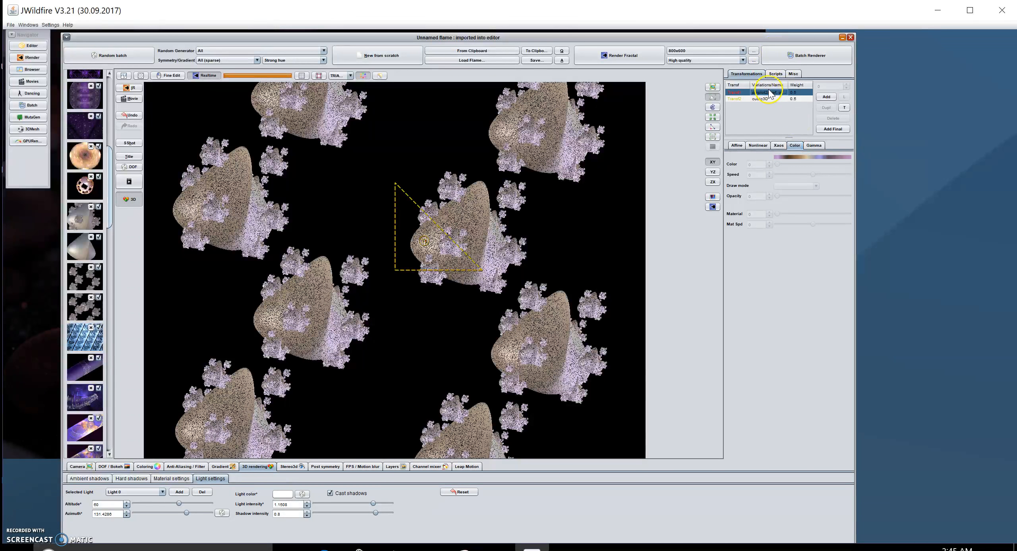
left_click(799, 184)
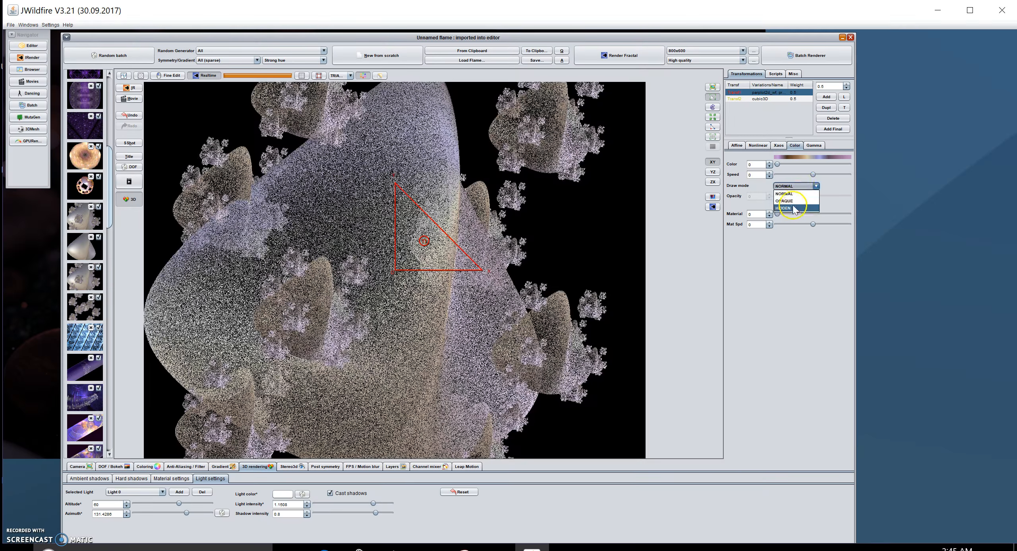
left_click(795, 205)
left_click(799, 186)
left_click(794, 208)
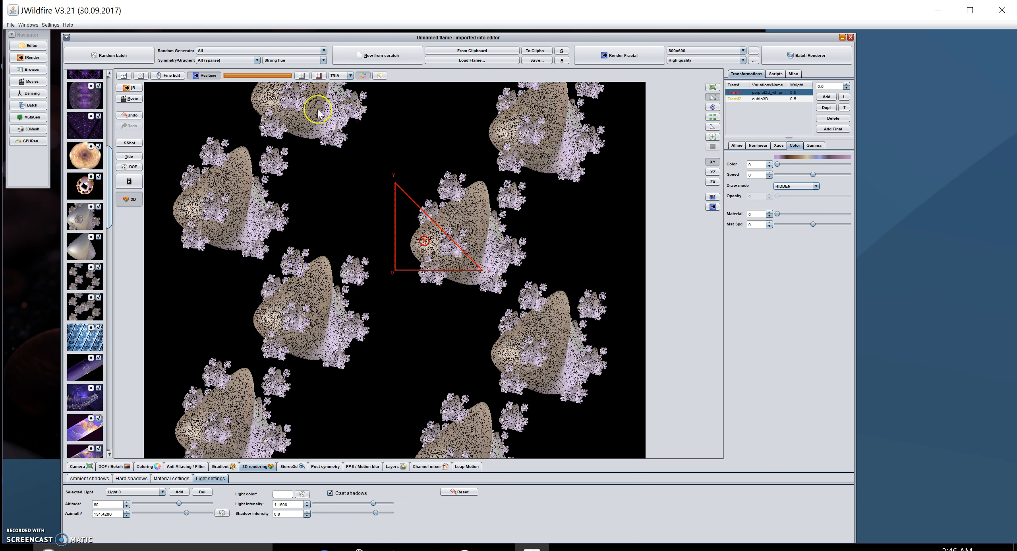
- Select the cubic3D transform and render the flame with the parplot2d_wf transform hidden
left_click(773, 99)
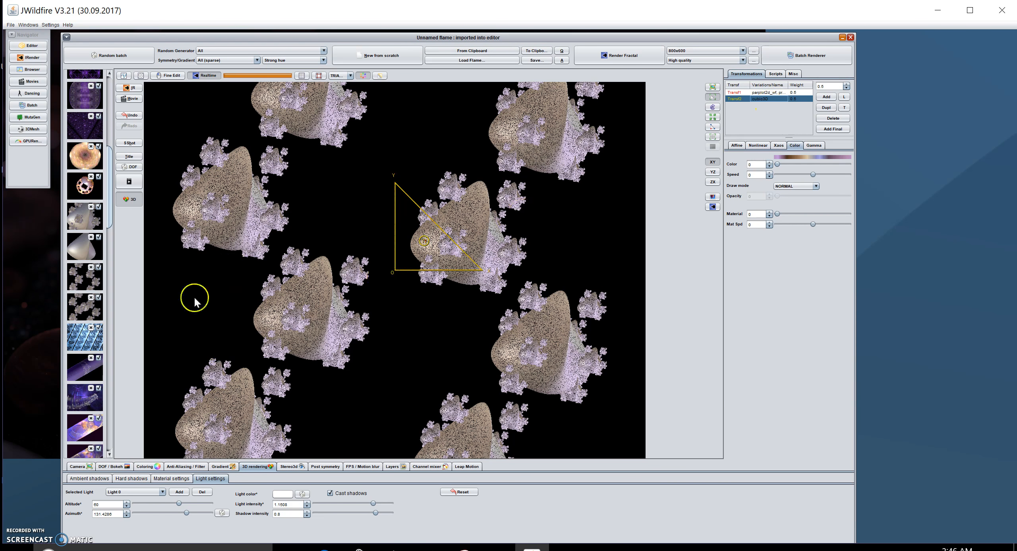
left_click(713, 206)
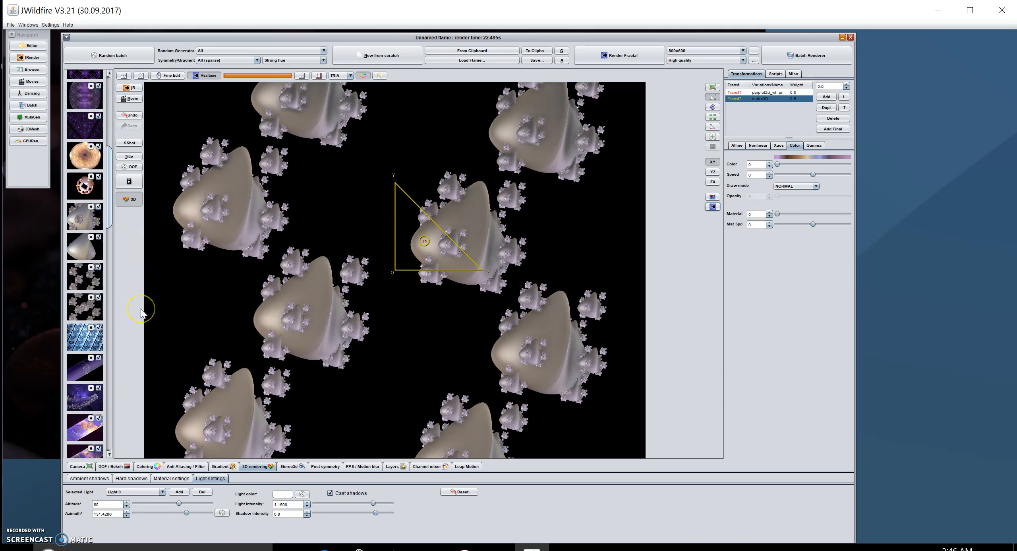
- Load and render the stored flame that adds a julia3D transform, and show that transform's nonlinear variation settings
left_click(89, 310)
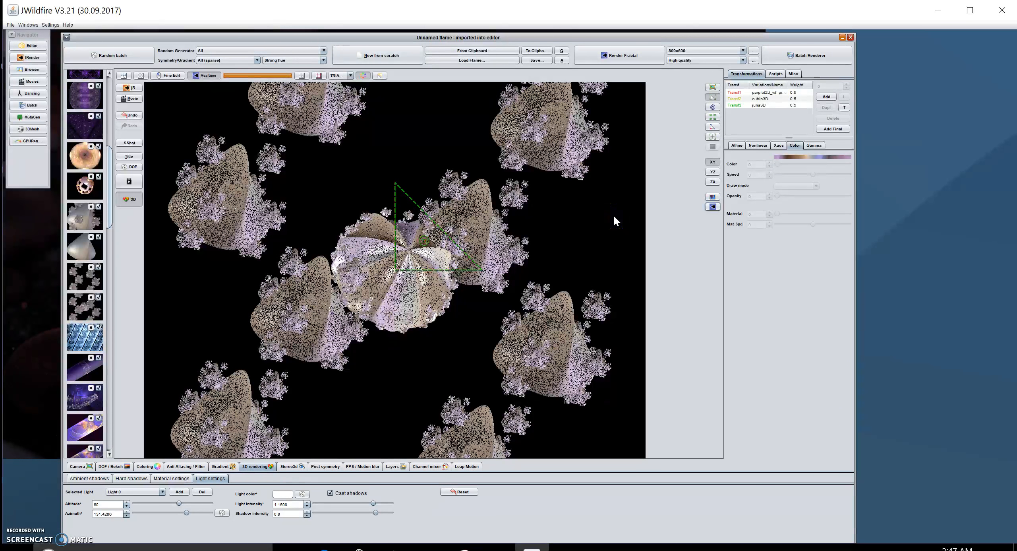
left_click(714, 207)
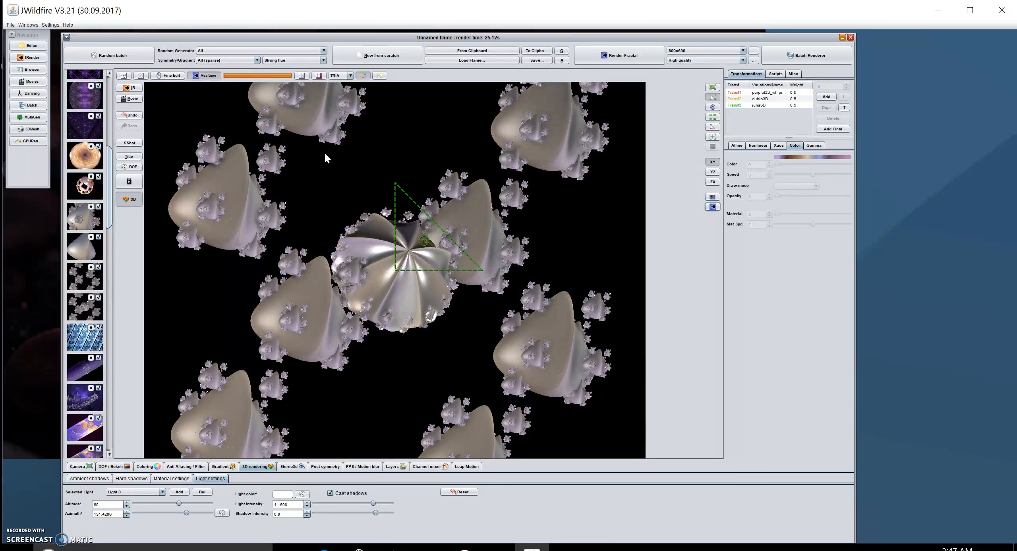
left_click(771, 106)
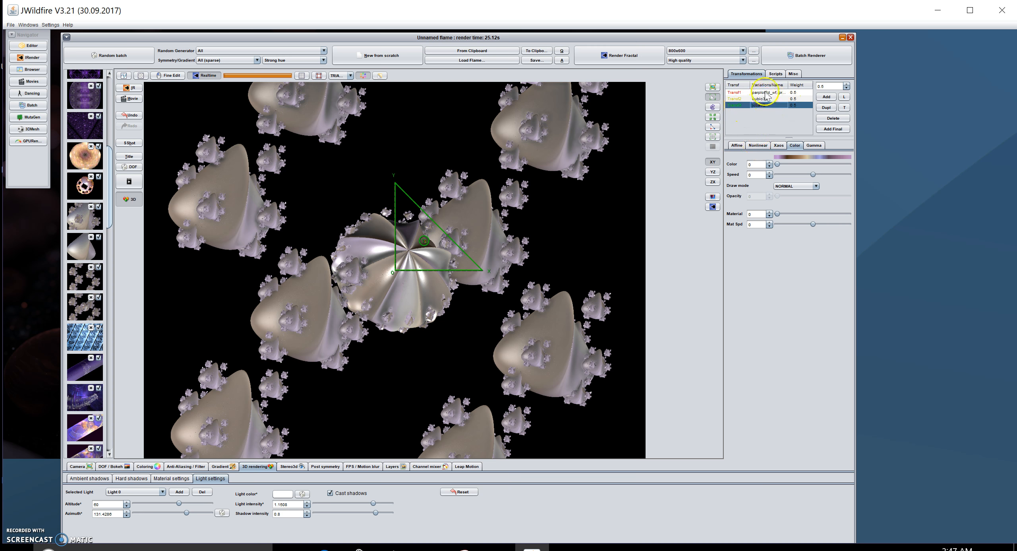
left_click(758, 146)
left_click(837, 159)
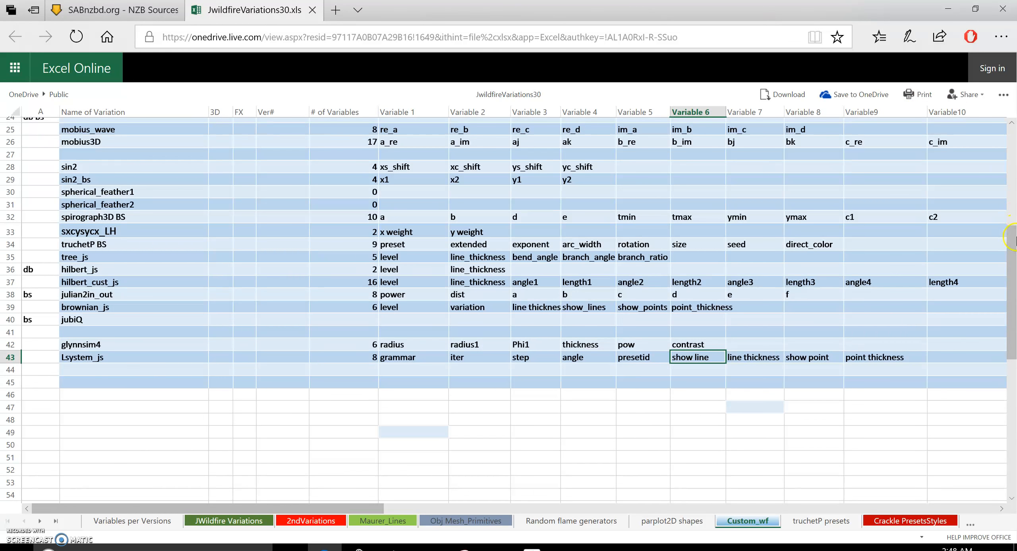
- Switch to the JwildfireVariations30 spreadsheet, look up the julia variations in the JWildfire Variations sheet, and return to JWildfire
left_click_drag(1011, 246, 1013, 203)
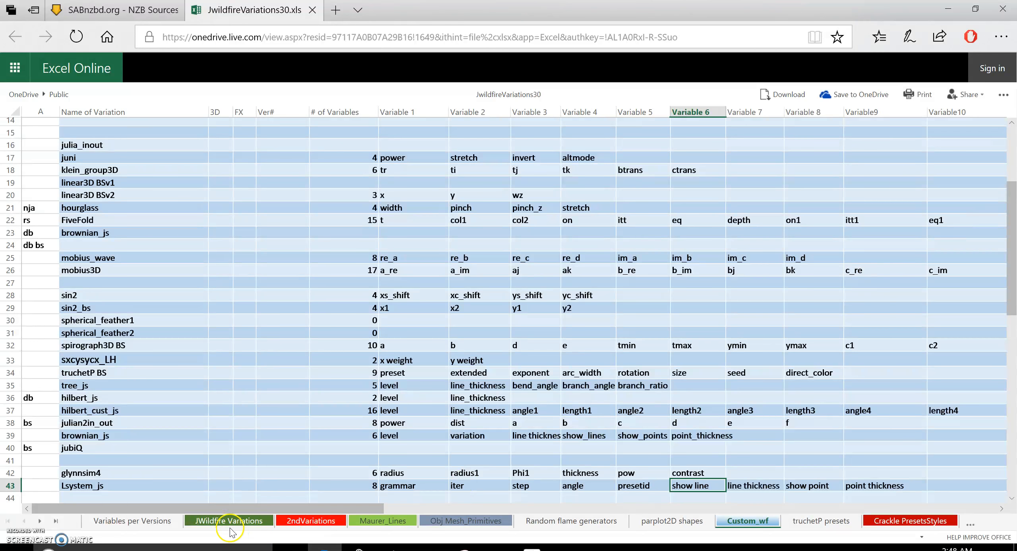
left_click(217, 523)
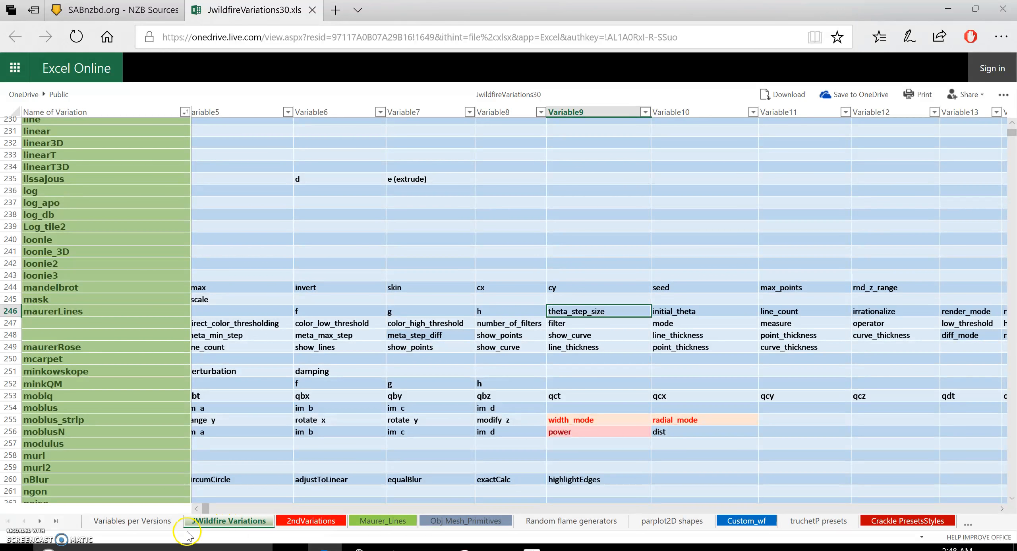
left_click(199, 509)
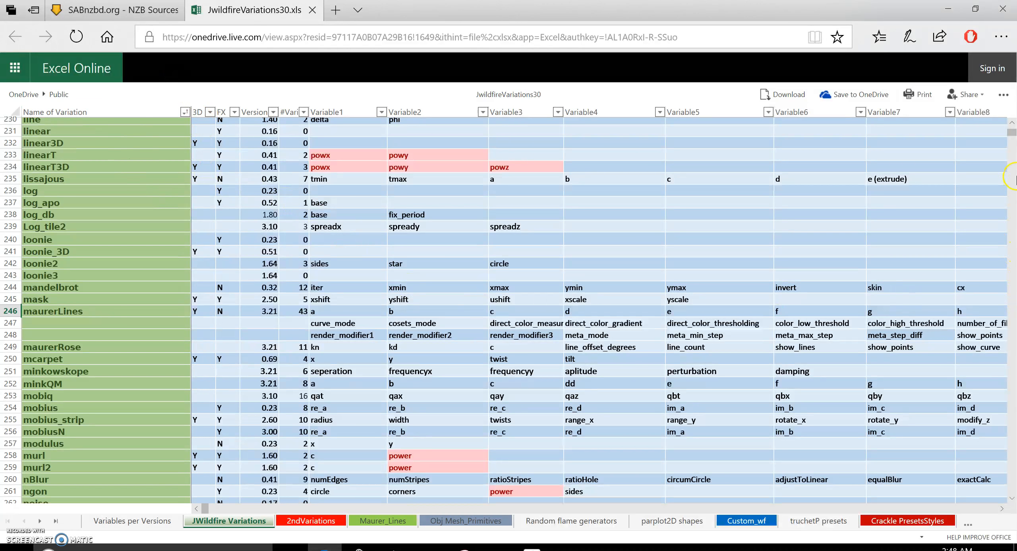
left_click(1013, 126)
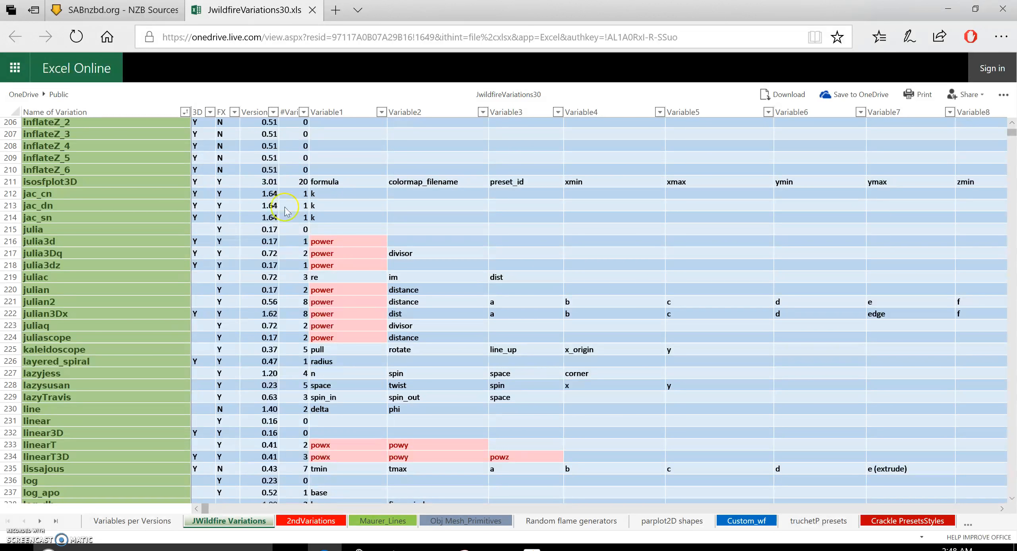
left_click(948, 9)
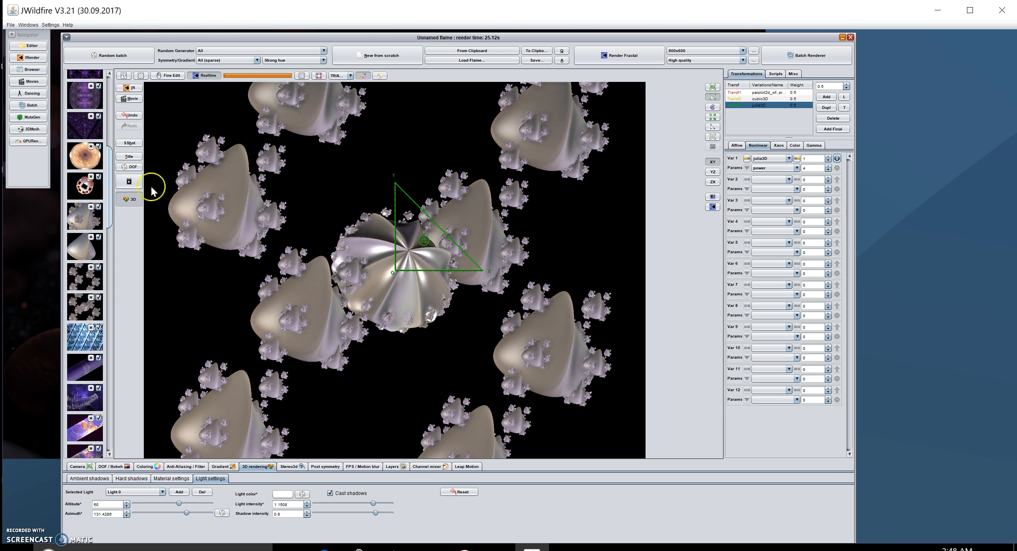
- Set the output quality to Very high quality and start a full 800x600 render of the fractal
left_click(693, 60)
left_click(695, 97)
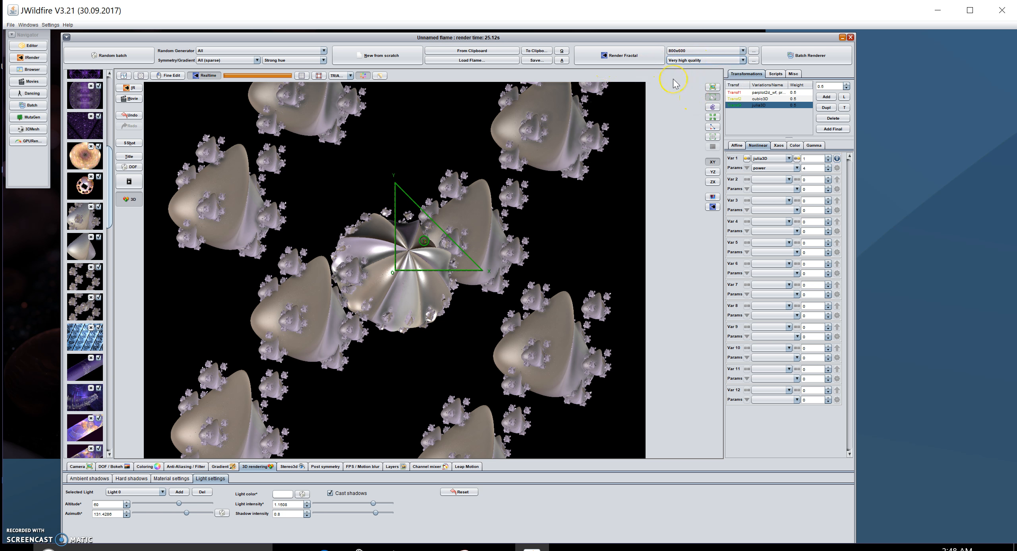
left_click(632, 65)
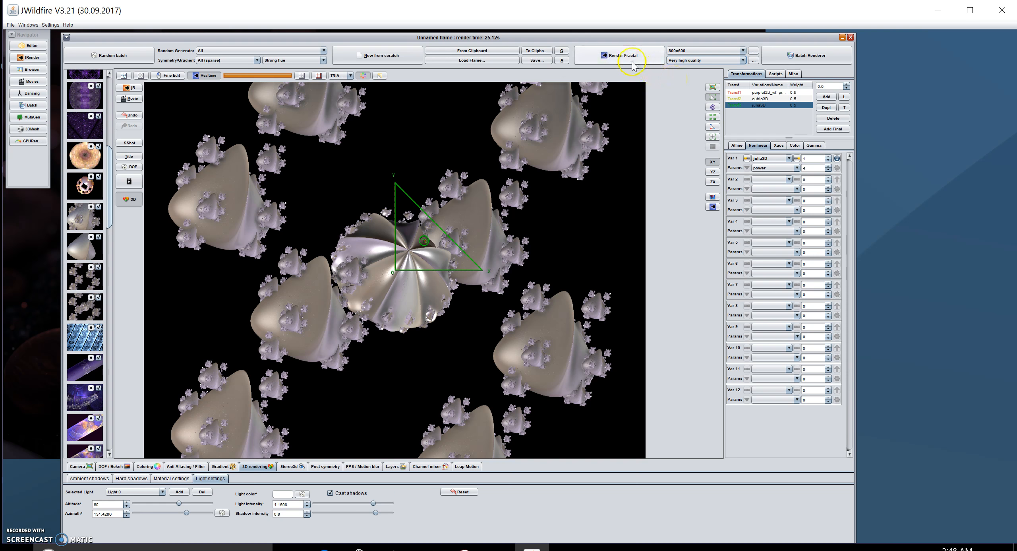
left_click(630, 59)
left_click(629, 56)
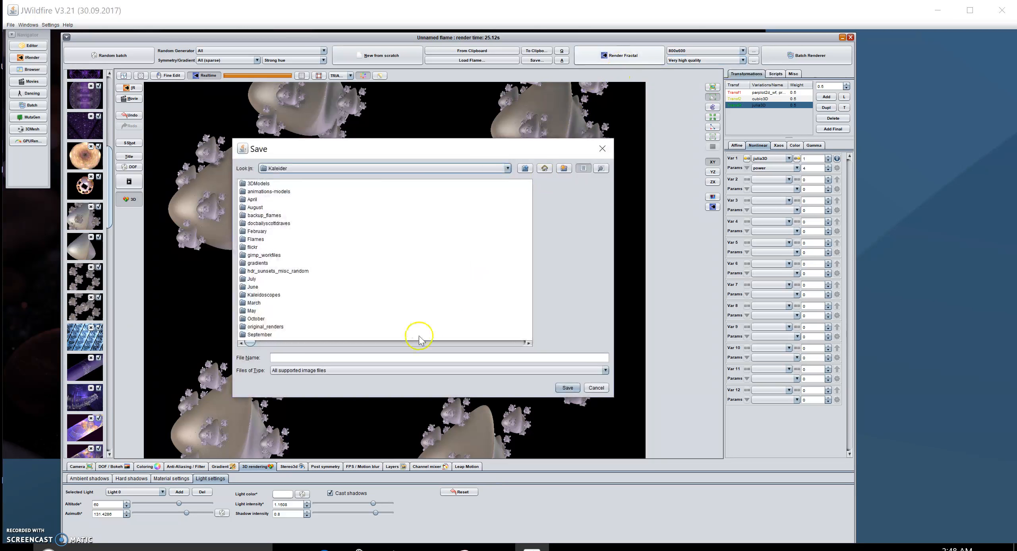
- Save the rendered image as 3dtest in the Kaleider folder and minimize the finished image window
left_click(345, 360)
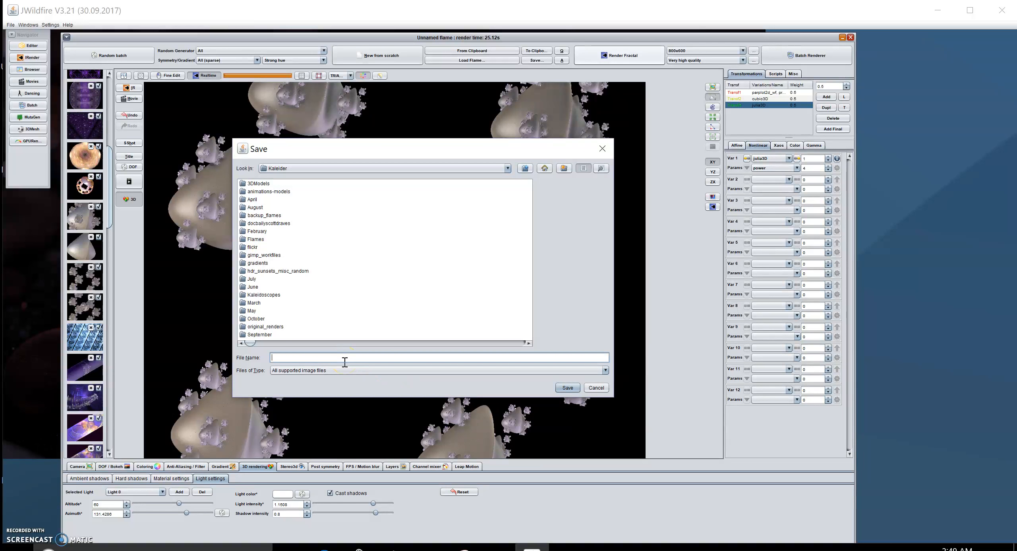
type("3dtest")
left_click(568, 388)
left_click(568, 387)
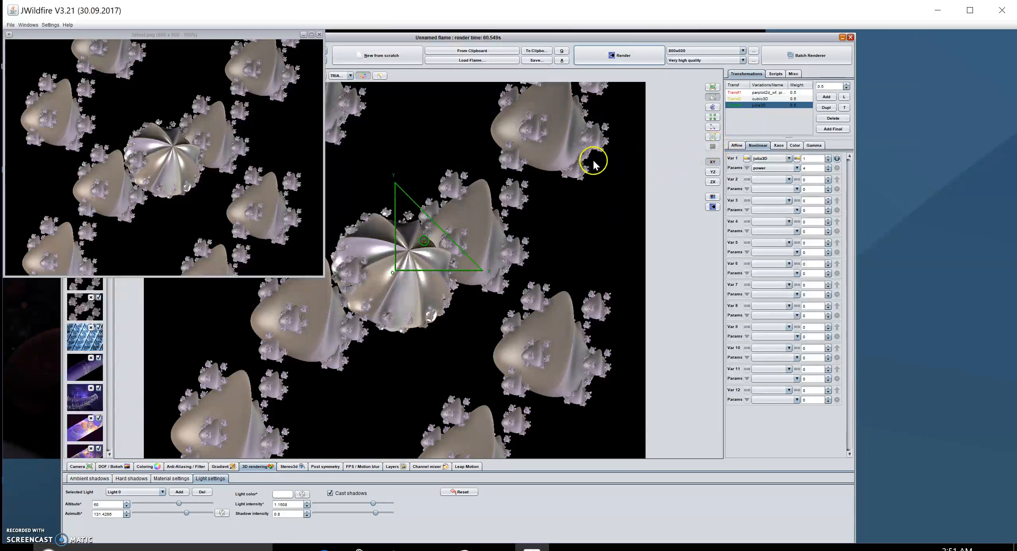
left_click(302, 35)
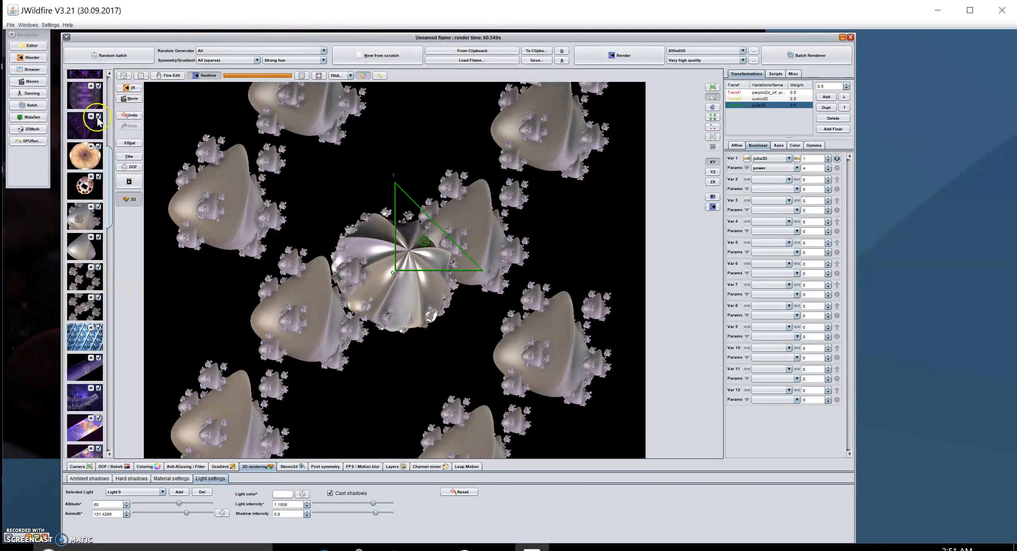
- Load the stored parplot2d_wf and cubic3D flame with the large base shape from near the start of the thumbnails
scroll(110, 161, "up", 2)
left_click_drag(110, 161, 113, 89)
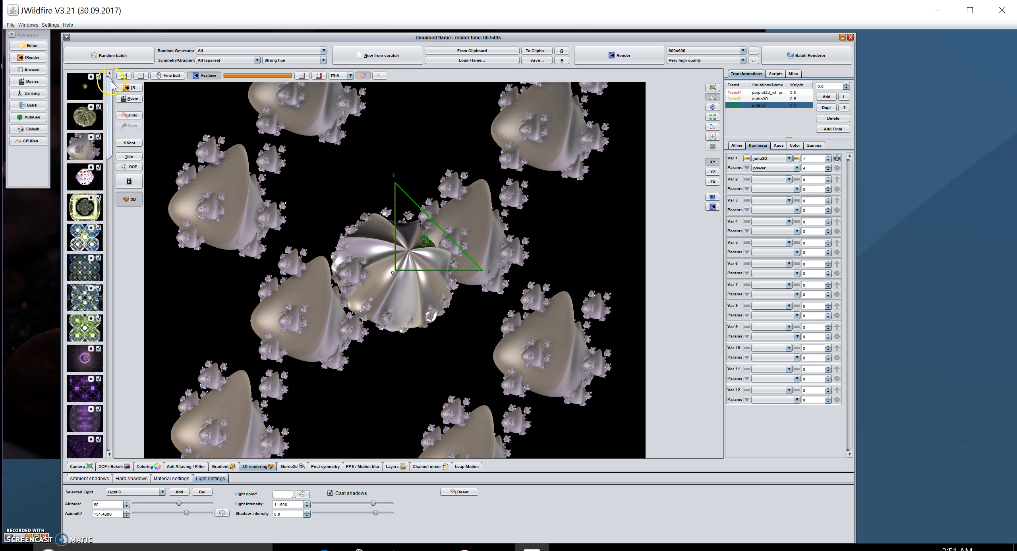
left_click(84, 152)
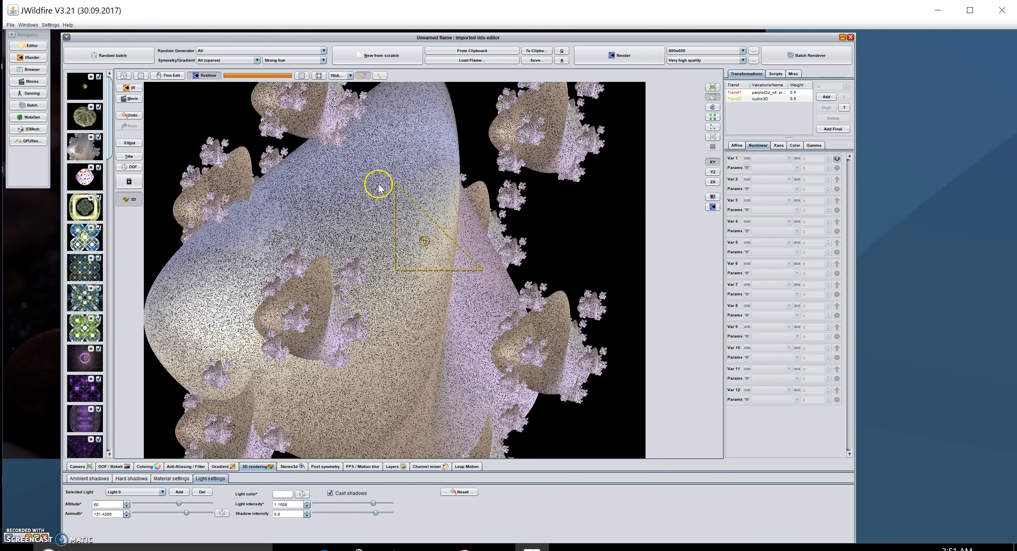
- Set the parplot2d_wf transform's draw mode to HIDDEN
left_click(770, 99)
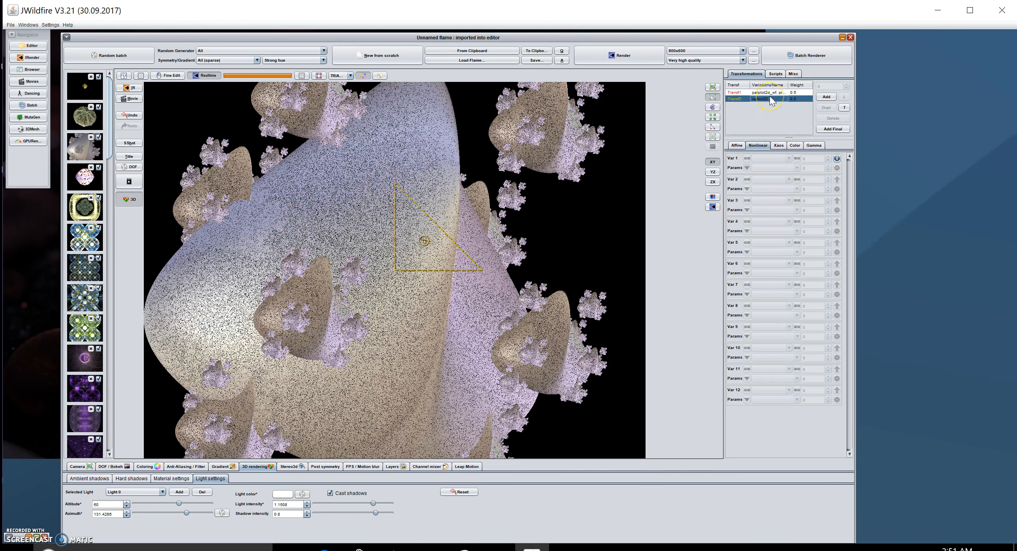
left_click(770, 92)
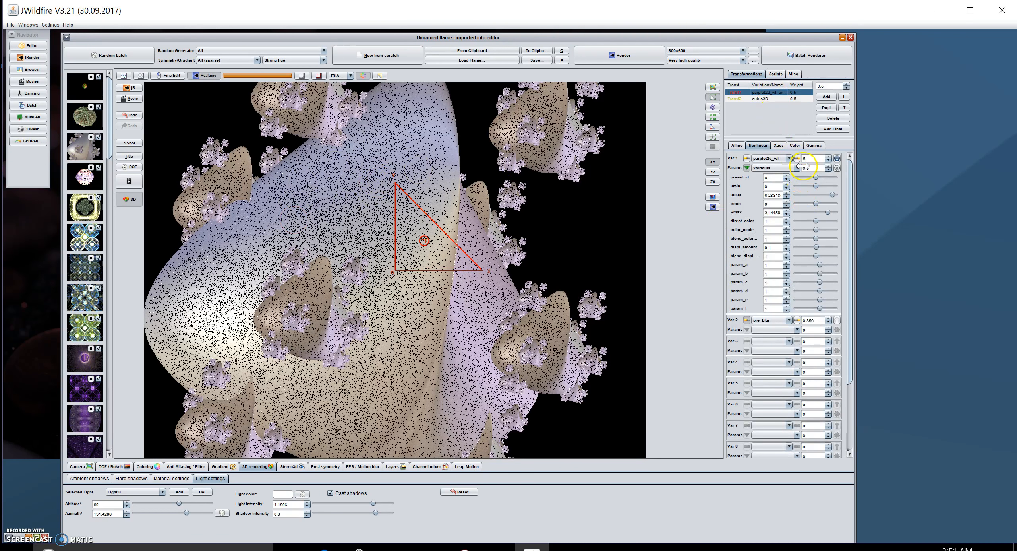
left_click(794, 145)
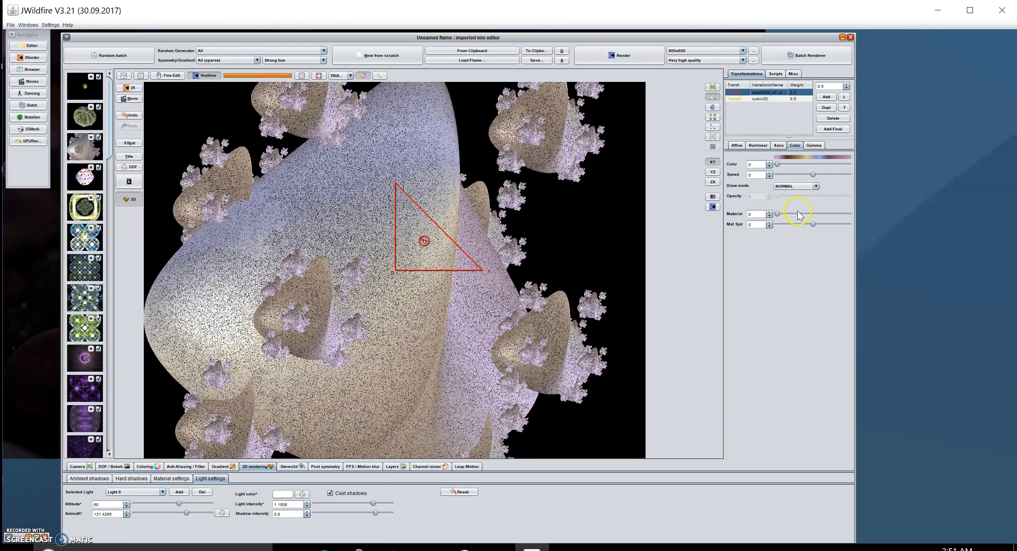
left_click(799, 191)
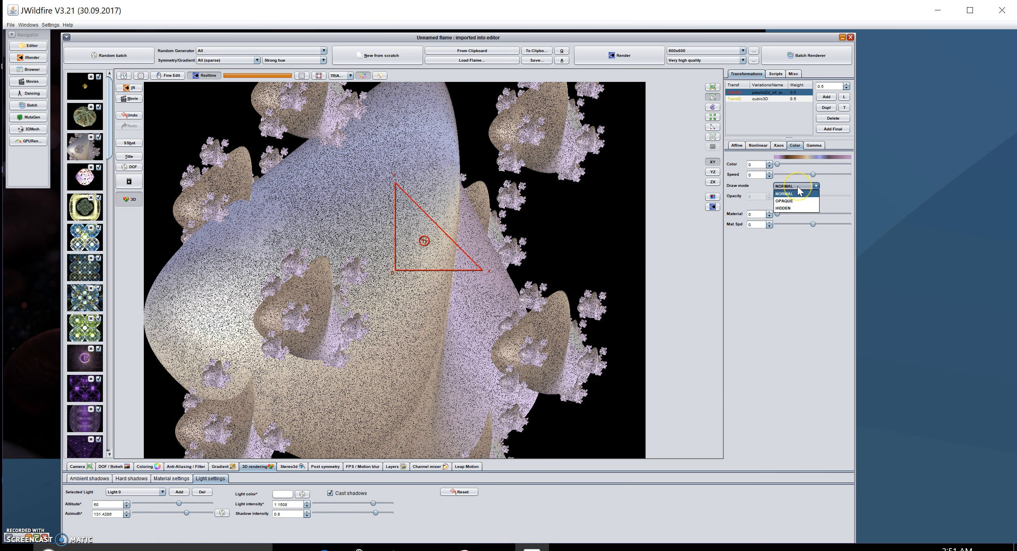
left_click(795, 208)
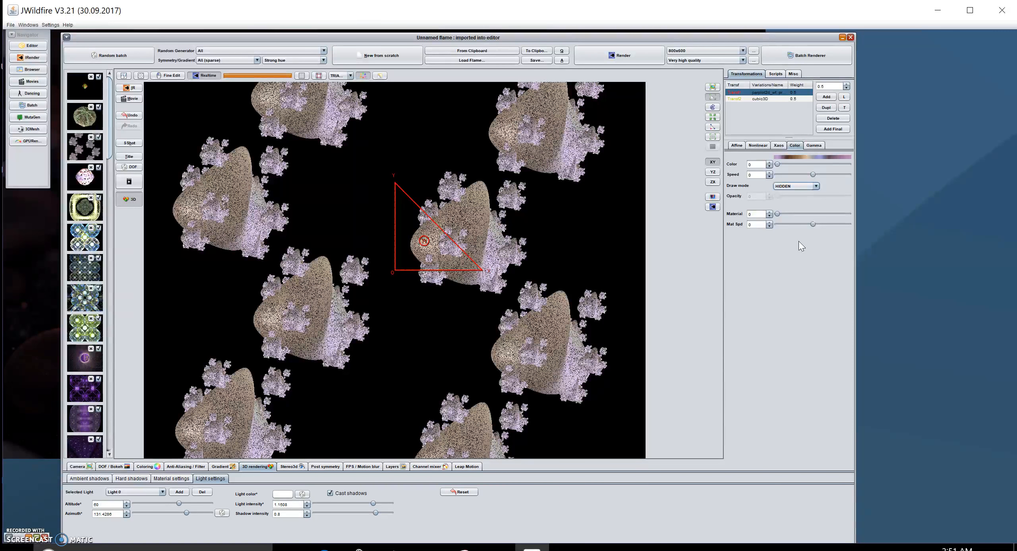
- Render the flame with its base shape hidden and show the parplot2d_wf transform's nonlinear variation settings
left_click(712, 208)
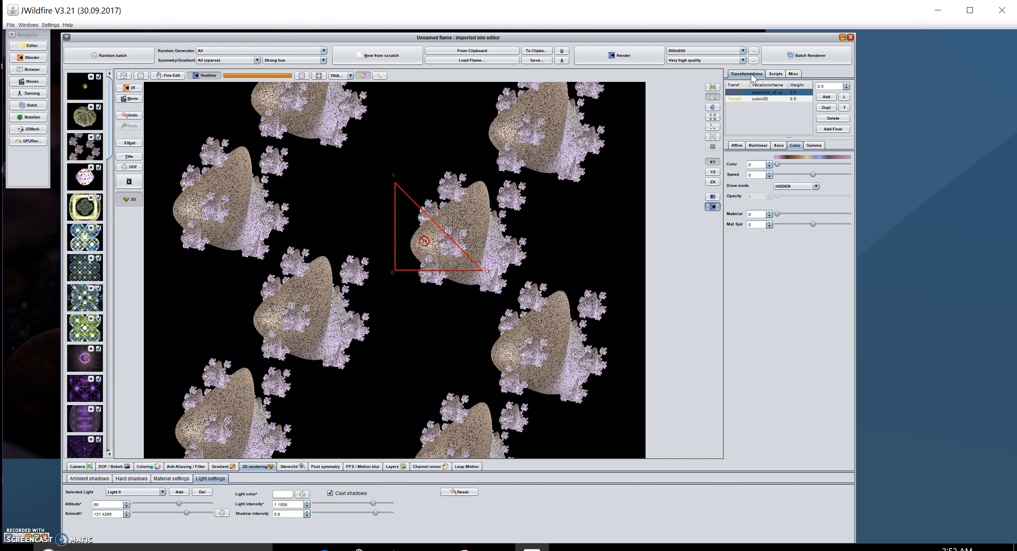
left_click(758, 147)
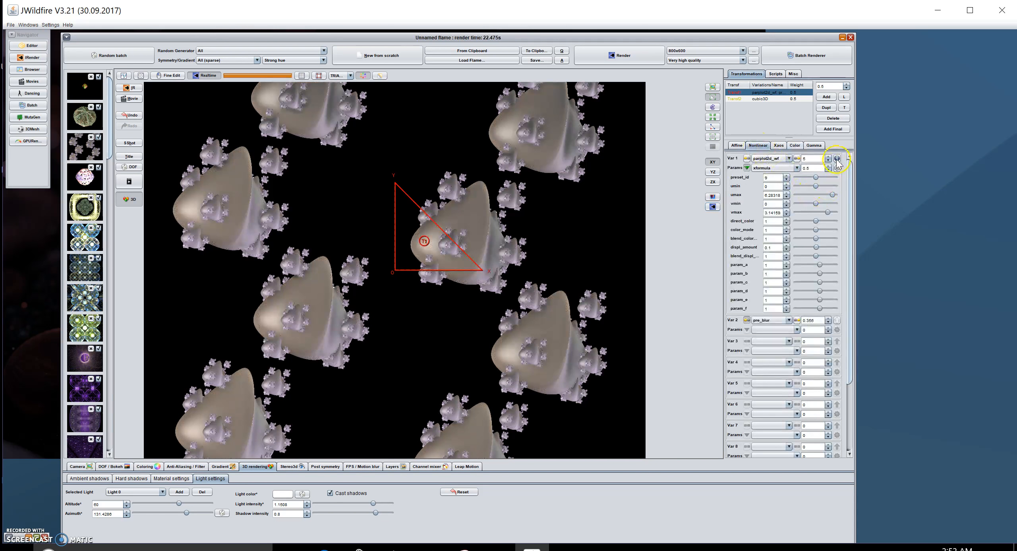